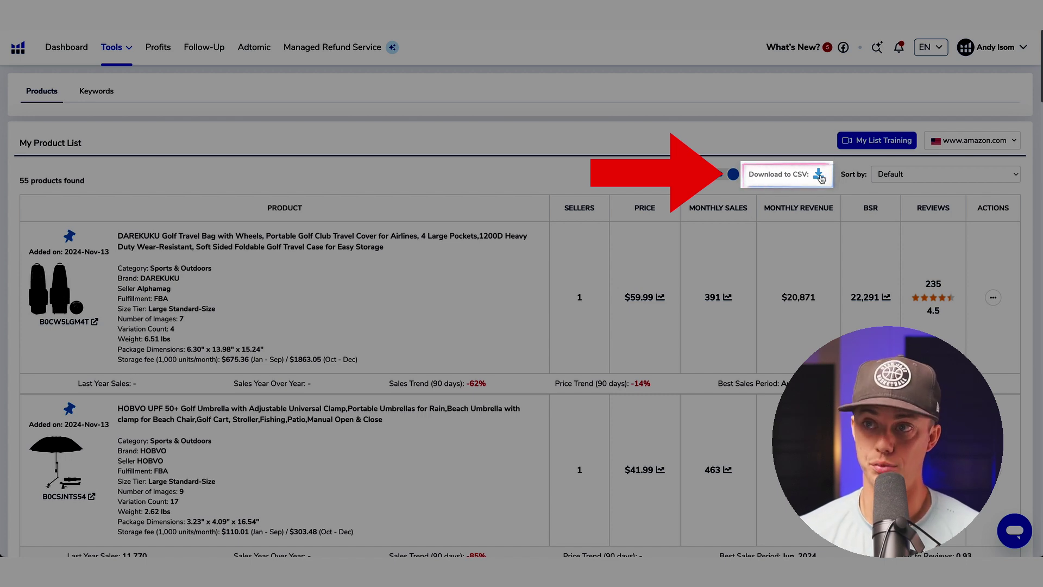
Download the saved golf product list as CSV and check the HOBVO, BAIXIXIG and YOUCZON rows
{"action": "left_click", "coordinate": [819, 176]}
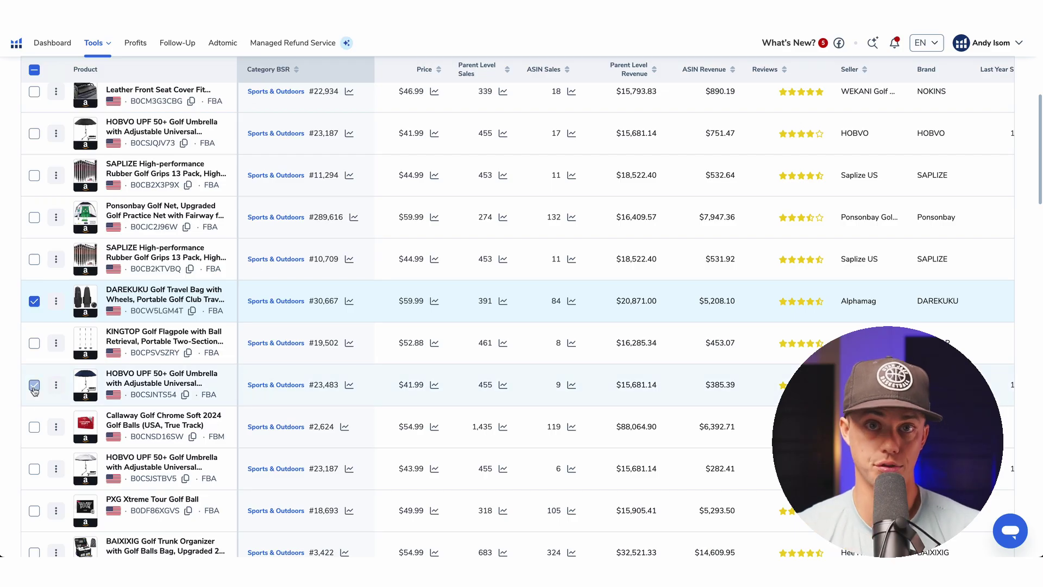
{"action": "left_click", "coordinate": [34, 385]}
{"action": "scroll", "coordinate": [41, 420], "scroll_direction": "down", "scroll_amount": 1}
{"action": "left_click", "coordinate": [34, 460]}
{"action": "scroll", "coordinate": [35, 445], "scroll_direction": "down", "scroll_amount": 1}
{"action": "left_click", "coordinate": [35, 435]}
{"action": "scroll", "coordinate": [35, 437], "scroll_direction": "down", "scroll_amount": 1}
Check the SAPLIZE grips and DAREKUKU travel bag rows, then open the downloaded CSV in Excel
{"action": "left_click", "coordinate": [36, 443]}
{"action": "scroll", "coordinate": [36, 446], "scroll_direction": "down", "scroll_amount": 1}
{"action": "scroll", "coordinate": [38, 446], "scroll_direction": "down", "scroll_amount": 1}
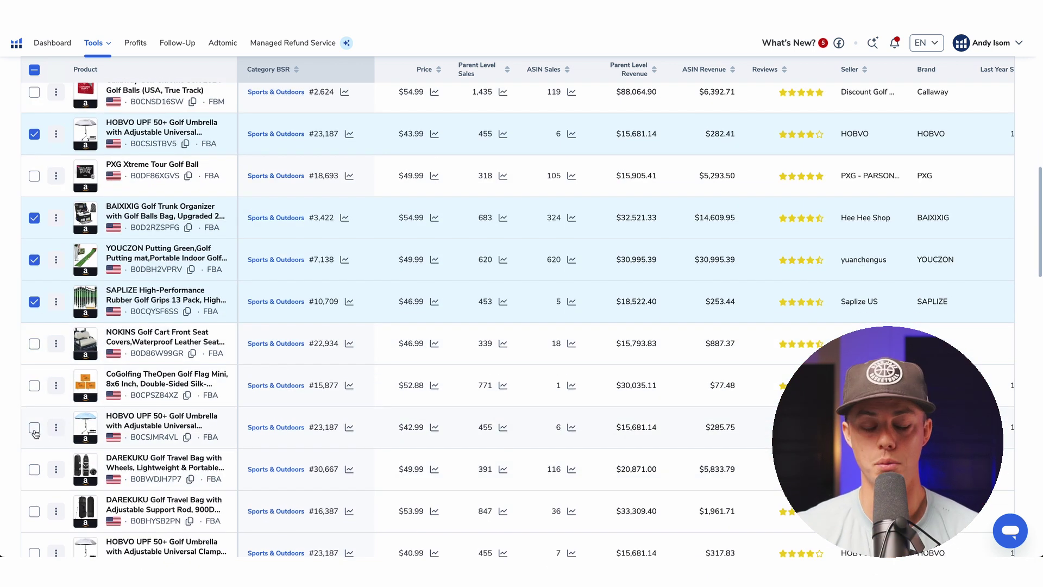
{"action": "left_click", "coordinate": [33, 470]}
{"action": "scroll", "coordinate": [33, 467], "scroll_direction": "down", "scroll_amount": 1}
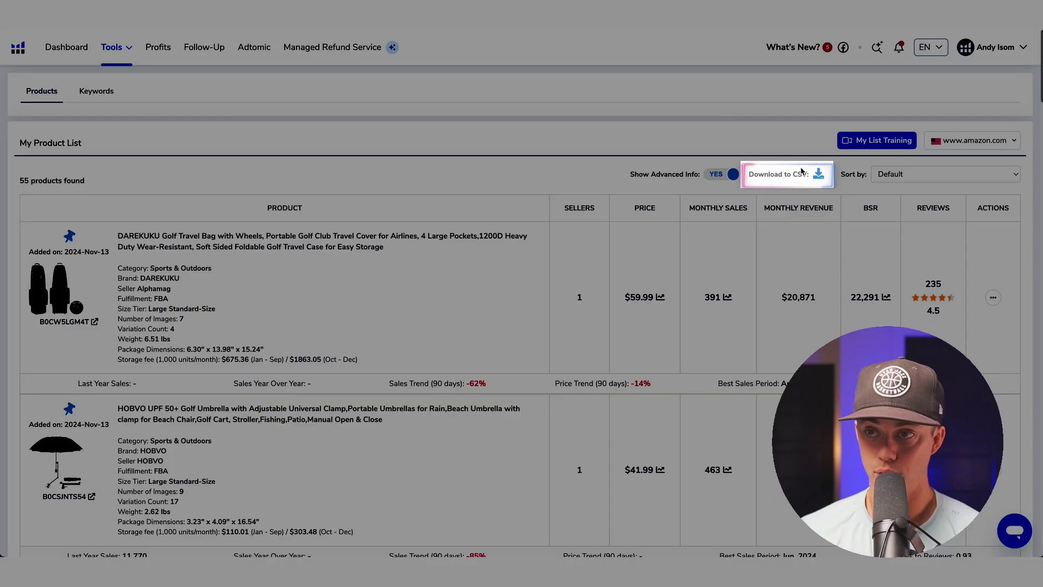
{"action": "left_click", "coordinate": [818, 175]}
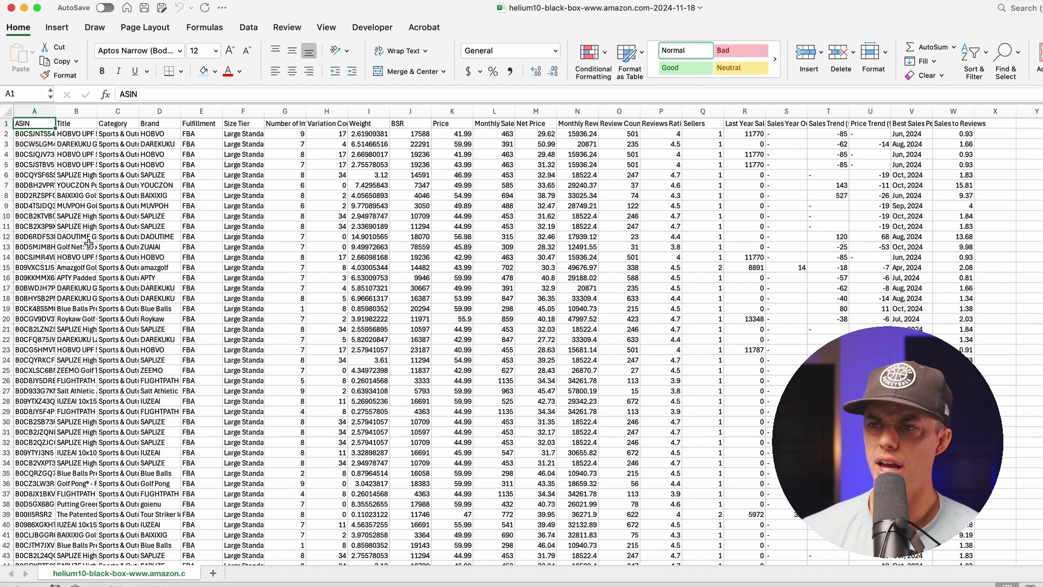
Widen the Title column to fit full titles and turn on filtering for the header row
{"action": "double_click", "coordinate": [97, 111]}
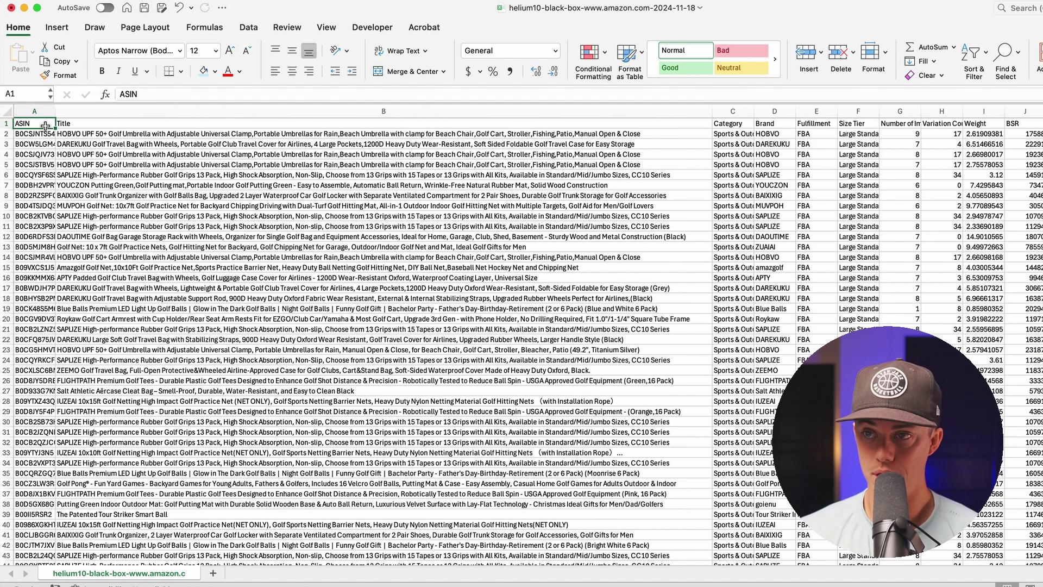
{"action": "left_click_drag", "start_coordinate": [43, 126], "coordinate": [496, 121]}
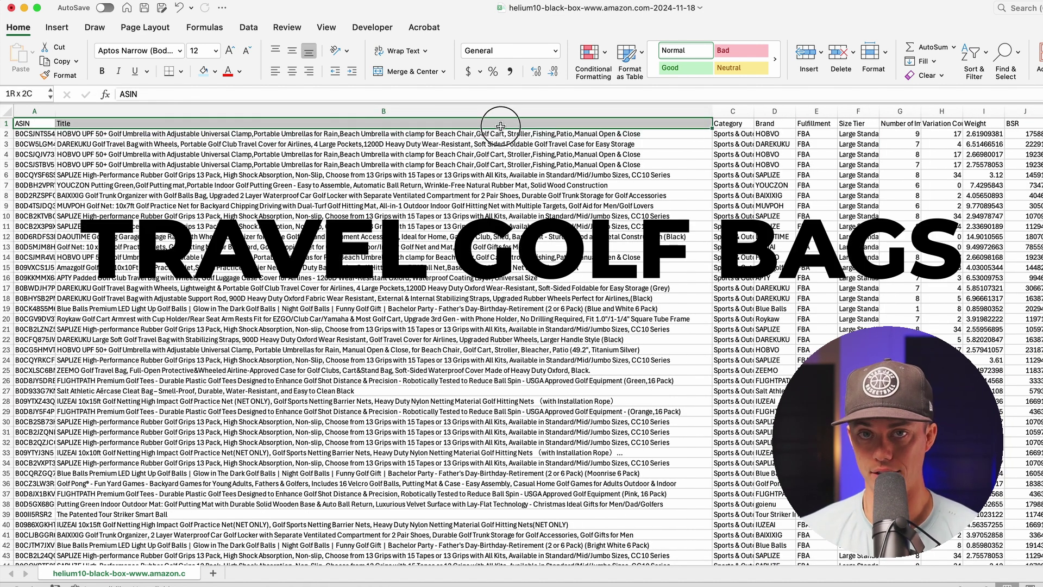
{"action": "key", "text": "super+shift+Right"}
{"action": "left_click", "coordinate": [248, 27]}
{"action": "left_click", "coordinate": [576, 60]}
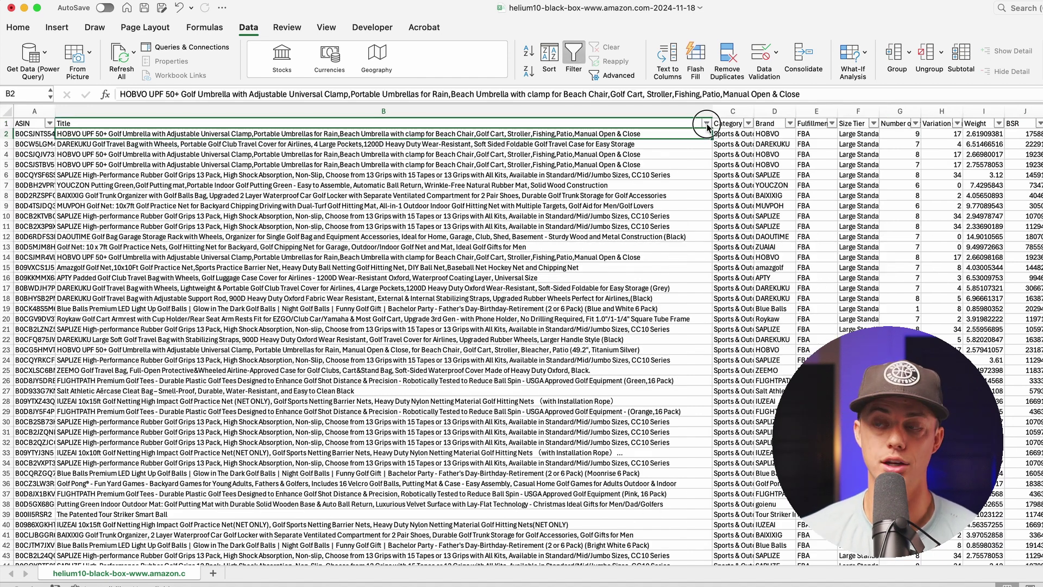
Filter the Title column to 'travel bag' and copy the ASINs of the remaining rows
{"action": "left_click", "coordinate": [706, 124]}
{"action": "type", "text": "travel "}
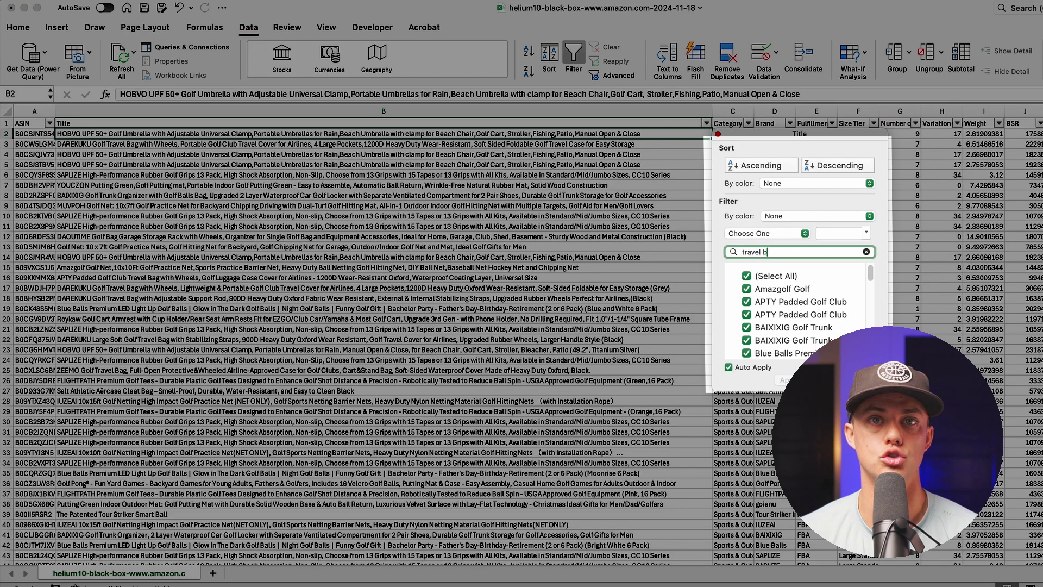
{"action": "type", "text": "bag"}
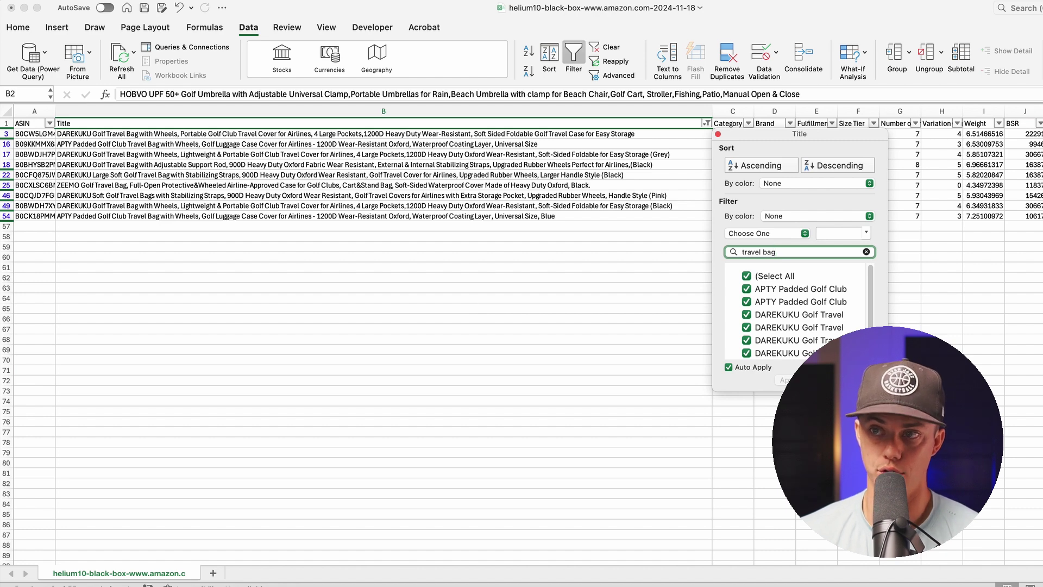
{"action": "key", "text": "Escape"}
{"action": "left_click_drag", "start_coordinate": [33, 134], "coordinate": [39, 214]}
{"action": "key", "text": "super+c"}
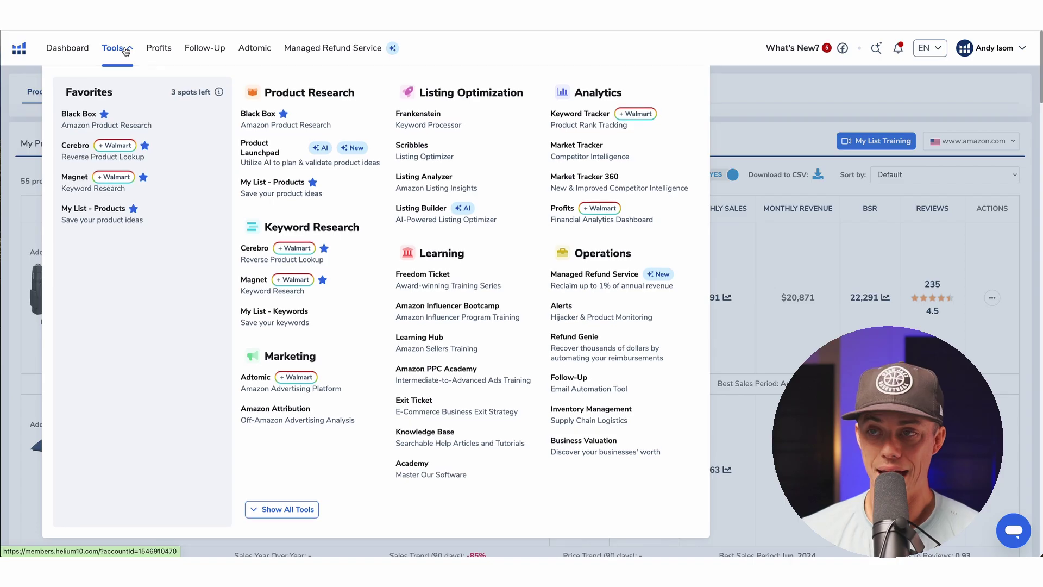
Paste the copied travel bag ASINs into Cerebro and fetch their keywords
{"action": "left_click", "coordinate": [266, 255]}
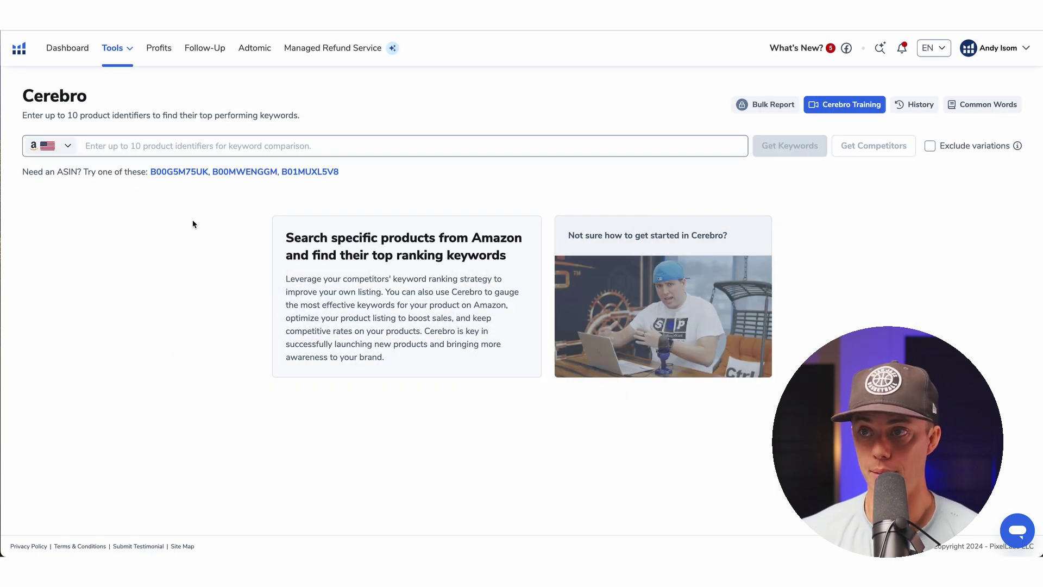
{"action": "key", "text": "ctrl+v"}
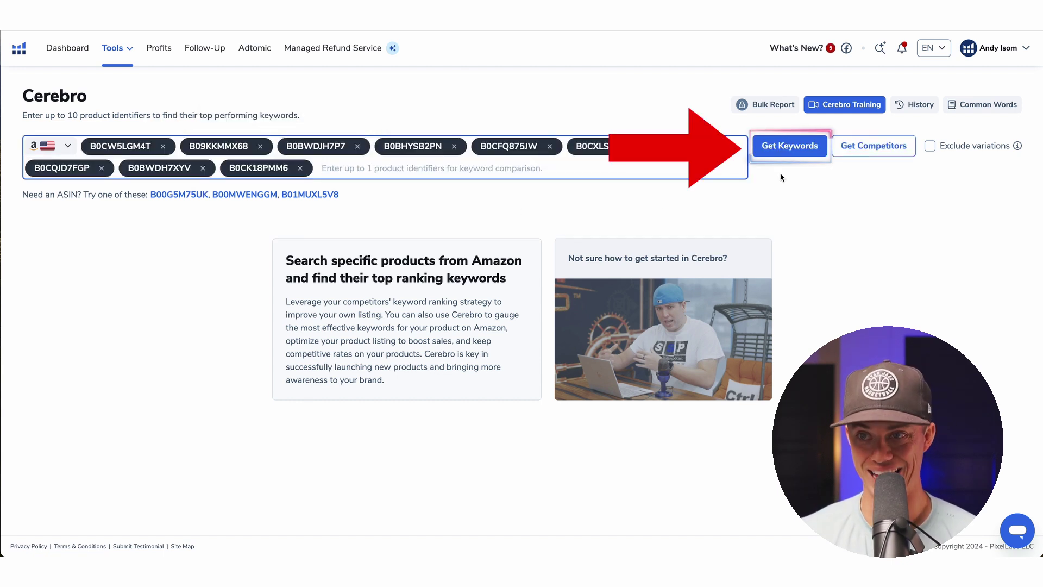
{"action": "left_click", "coordinate": [791, 148]}
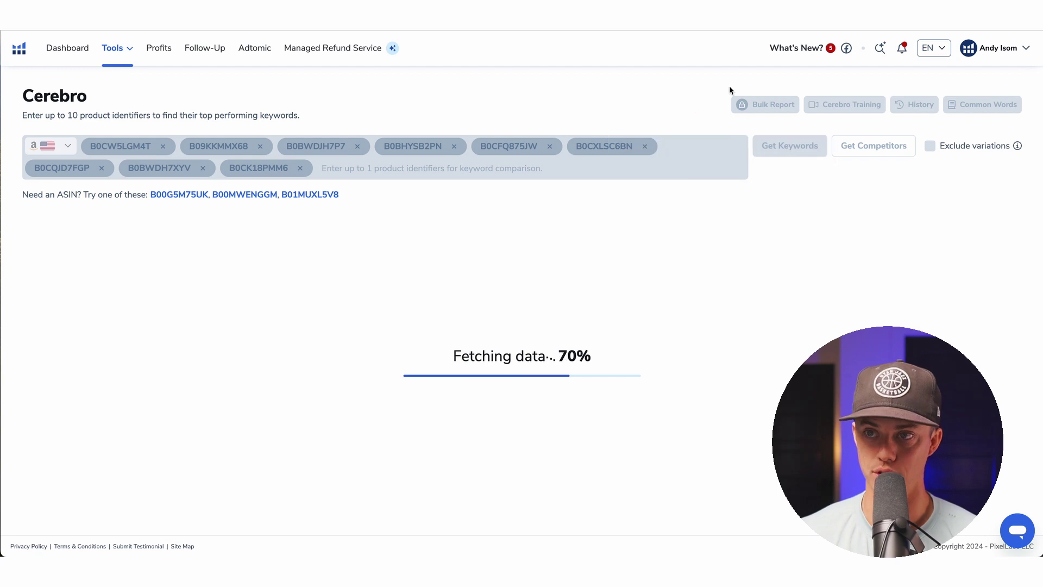
{"action": "scroll", "coordinate": [788, 277], "scroll_direction": "down", "scroll_amount": 10}
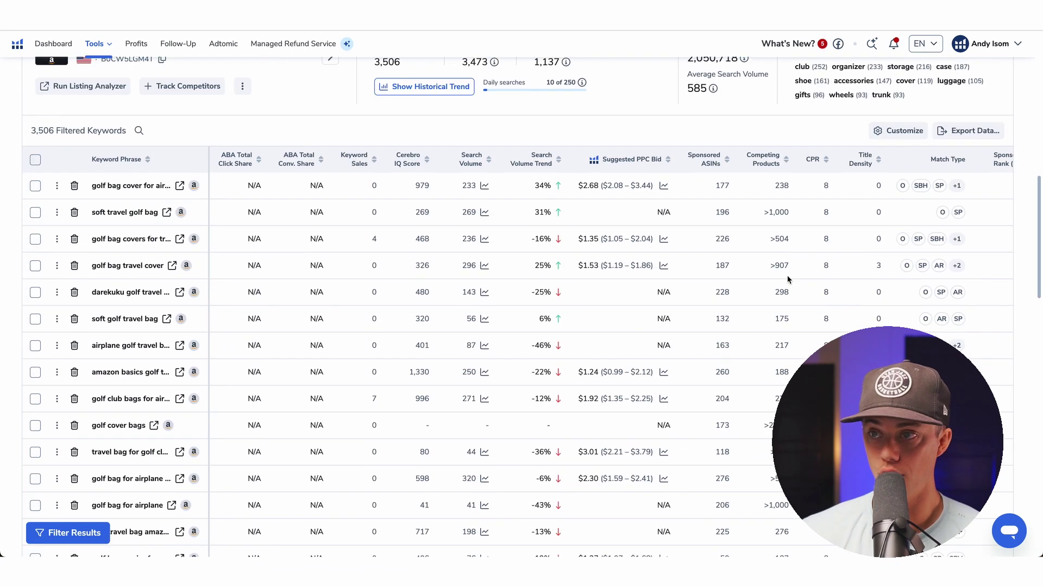
Scroll down to the loaded Cerebro results listing 3,506 keywords
{"action": "scroll", "coordinate": [788, 279], "scroll_direction": "down", "scroll_amount": 1}
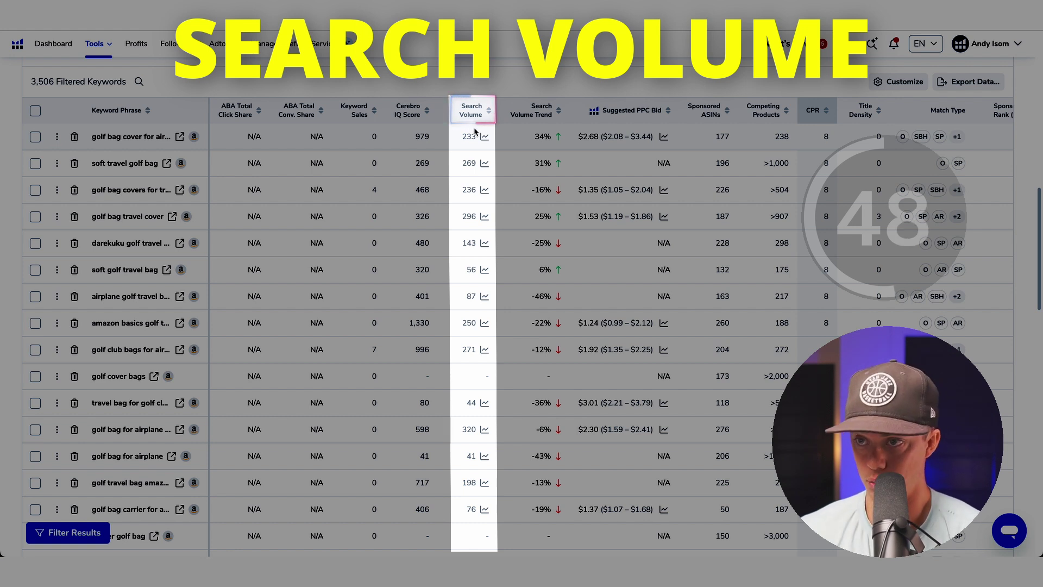
{"action": "scroll", "coordinate": [474, 131], "scroll_direction": "right", "scroll_amount": 2}
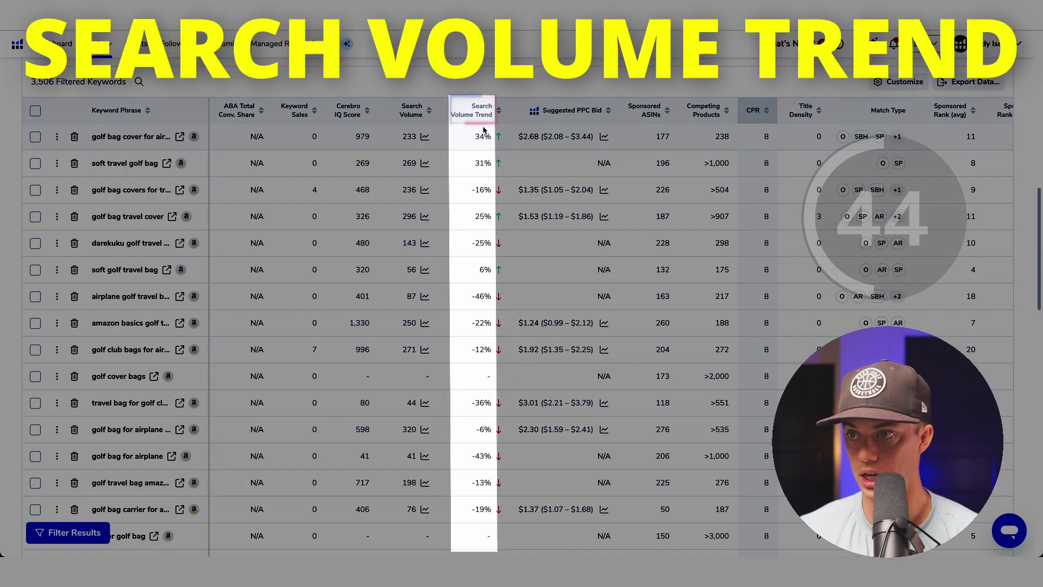
{"action": "scroll", "coordinate": [484, 130], "scroll_direction": "right", "scroll_amount": 3}
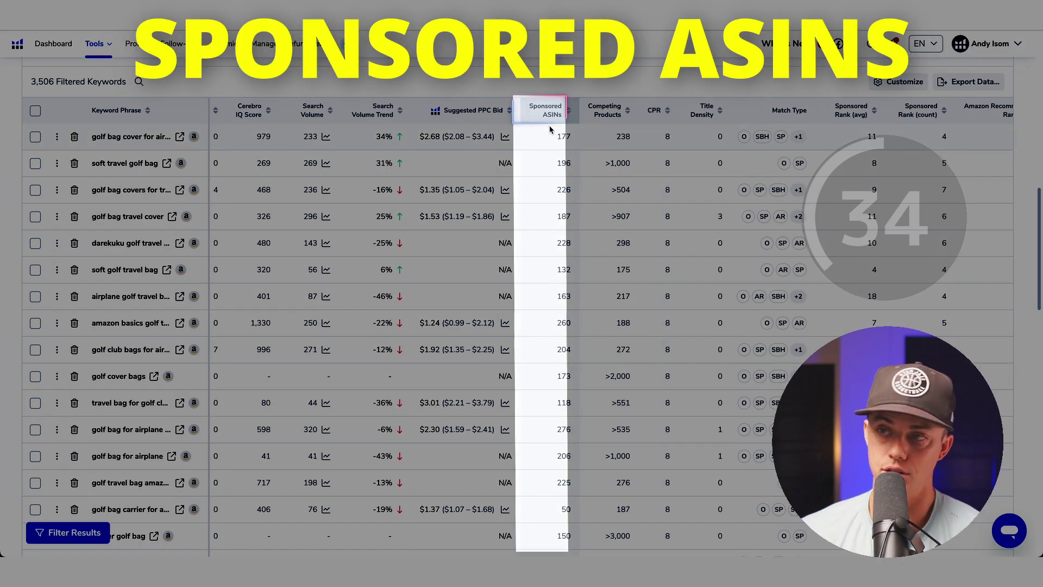
{"action": "scroll", "coordinate": [550, 129], "scroll_direction": "right", "scroll_amount": 3}
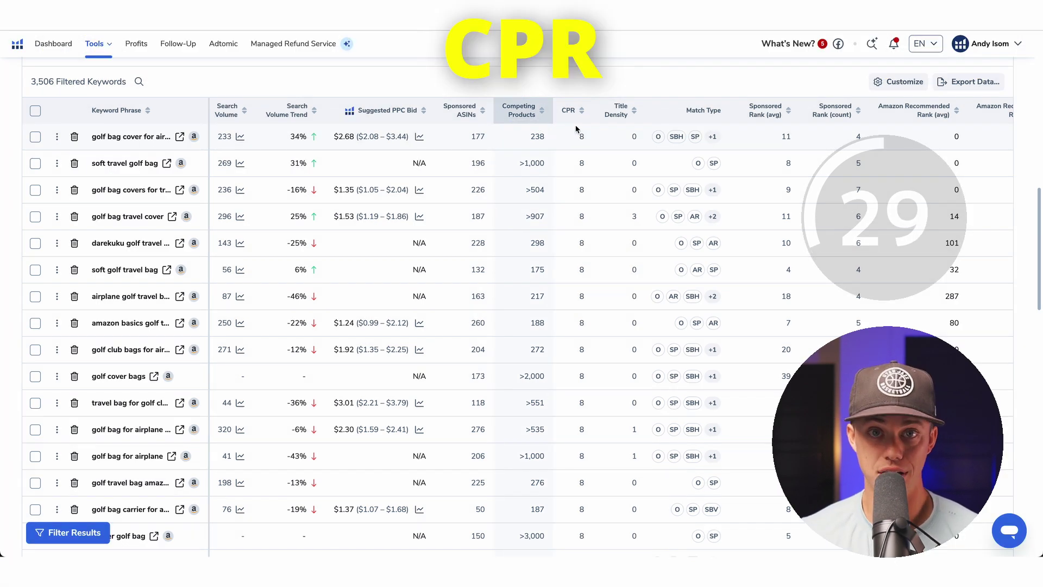
{"action": "scroll", "coordinate": [545, 129], "scroll_direction": "right", "scroll_amount": 2}
{"action": "mouse_move", "coordinate": [535, 124]}
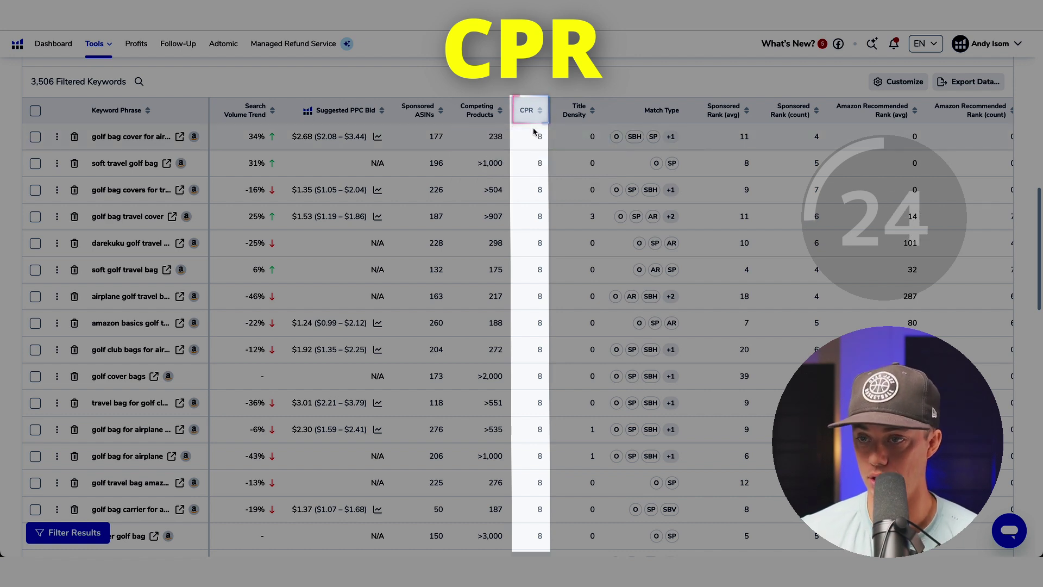
{"action": "scroll", "coordinate": [582, 136], "scroll_direction": "right", "scroll_amount": 2}
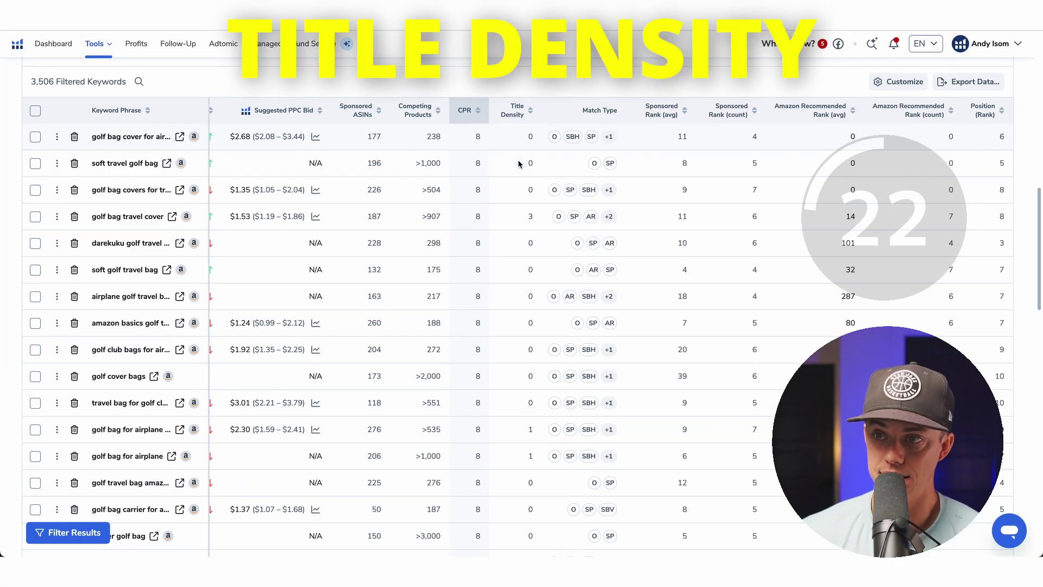
{"action": "scroll", "coordinate": [516, 163], "scroll_direction": "right", "scroll_amount": 2}
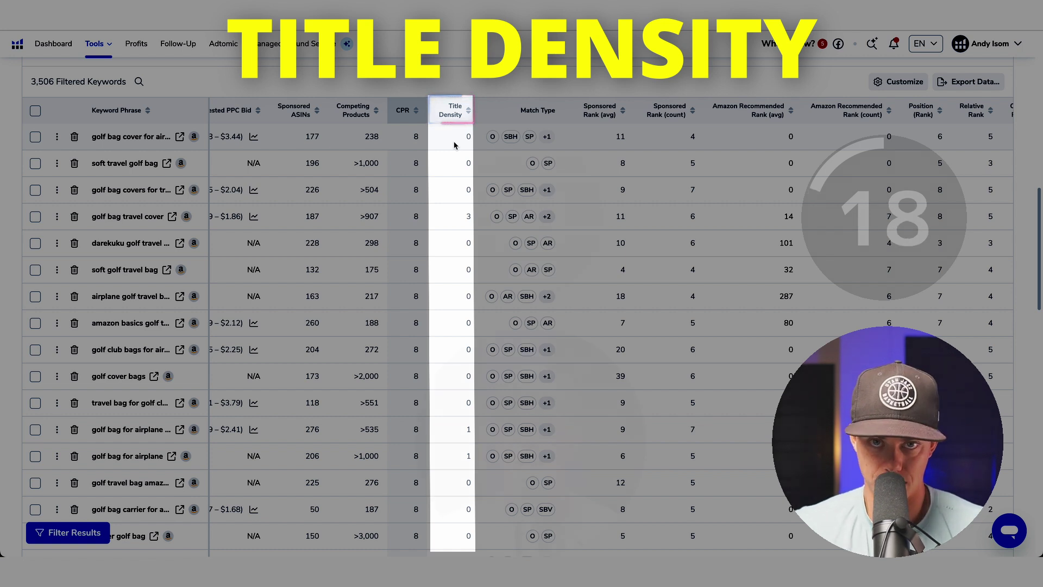
{"action": "scroll", "coordinate": [454, 145], "scroll_direction": "right", "scroll_amount": 7}
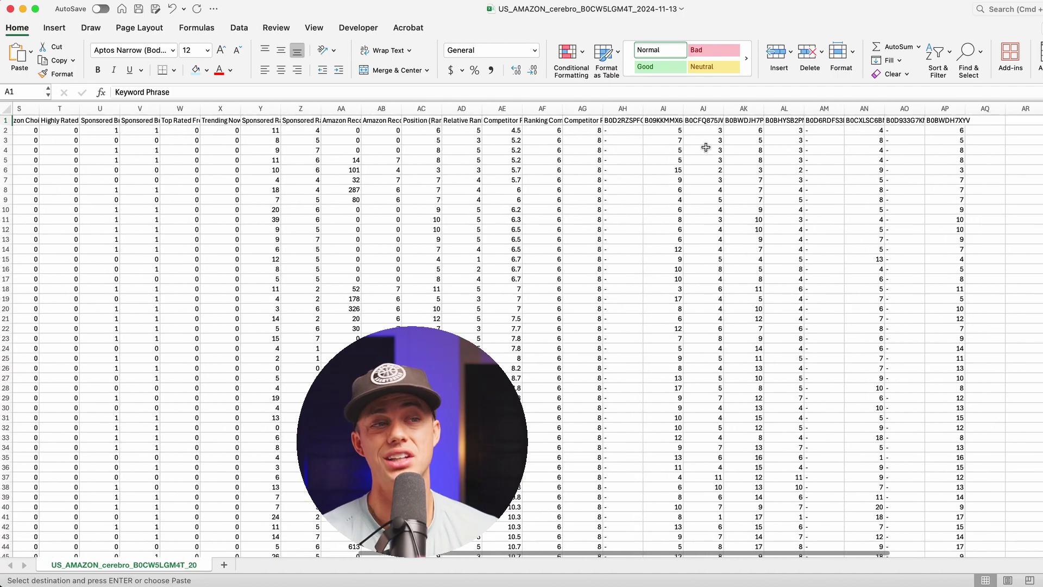
Select the competitor ASIN header cells AH1 to AP1 in the exported Cerebro sheet
{"action": "left_click_drag", "start_coordinate": [623, 120], "coordinate": [926, 121]}
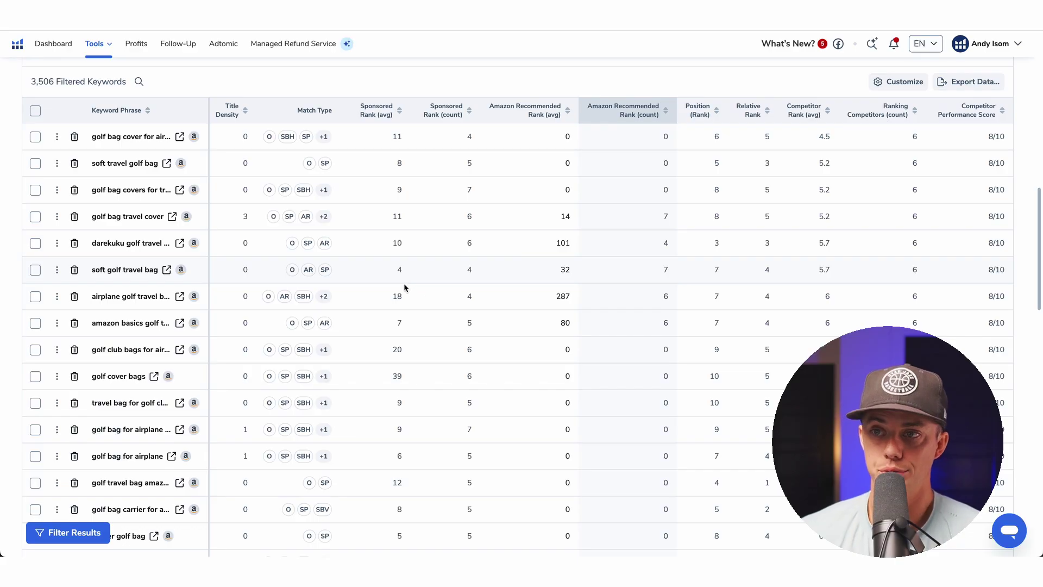
{"action": "scroll", "coordinate": [404, 282], "scroll_direction": "up", "scroll_amount": 15}
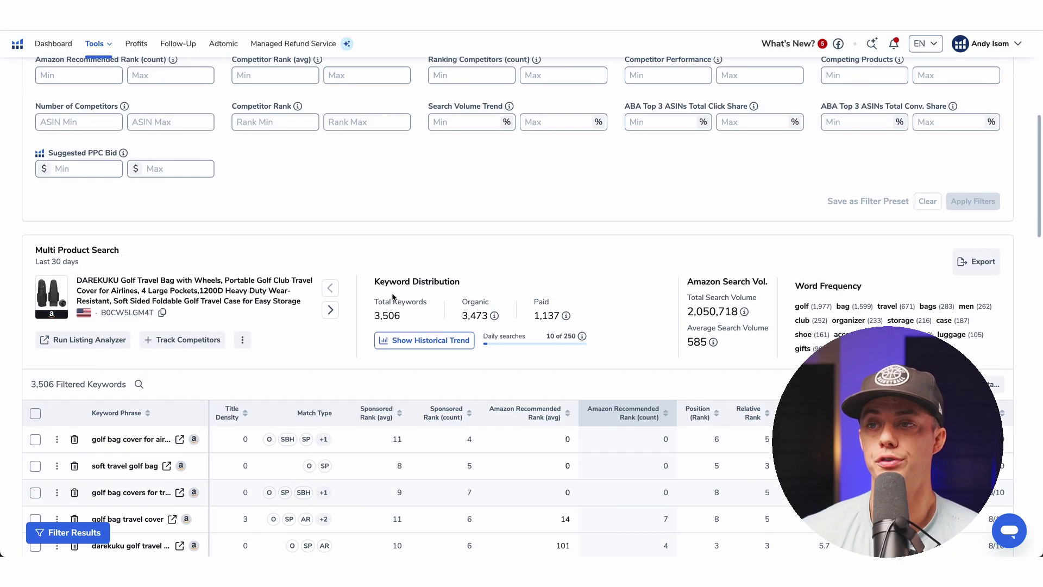
Apply the Opportunity Keywords preset and review the 27 resulting keywords, such as 'golf bag stand'
{"action": "scroll", "coordinate": [392, 297], "scroll_direction": "up", "scroll_amount": 2}
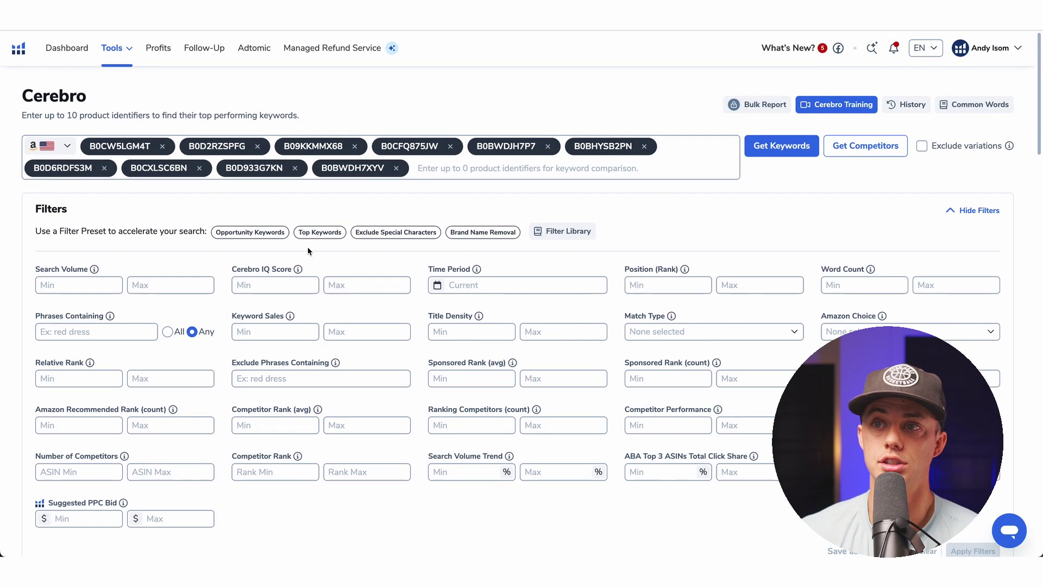
{"action": "left_click", "coordinate": [250, 232]}
{"action": "scroll", "coordinate": [422, 291], "scroll_direction": "down", "scroll_amount": 7}
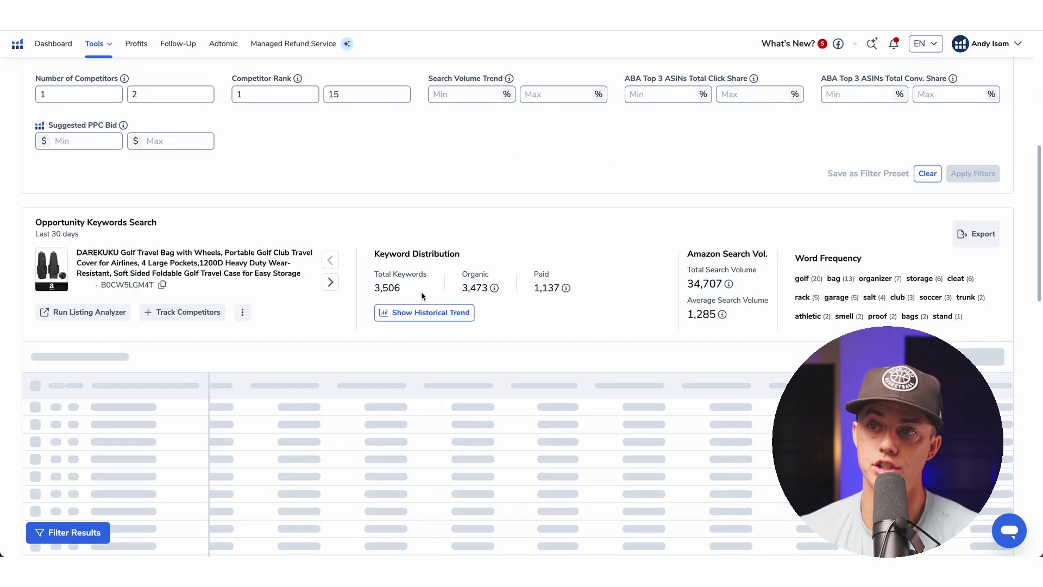
{"action": "scroll", "coordinate": [421, 296], "scroll_direction": "down", "scroll_amount": 3}
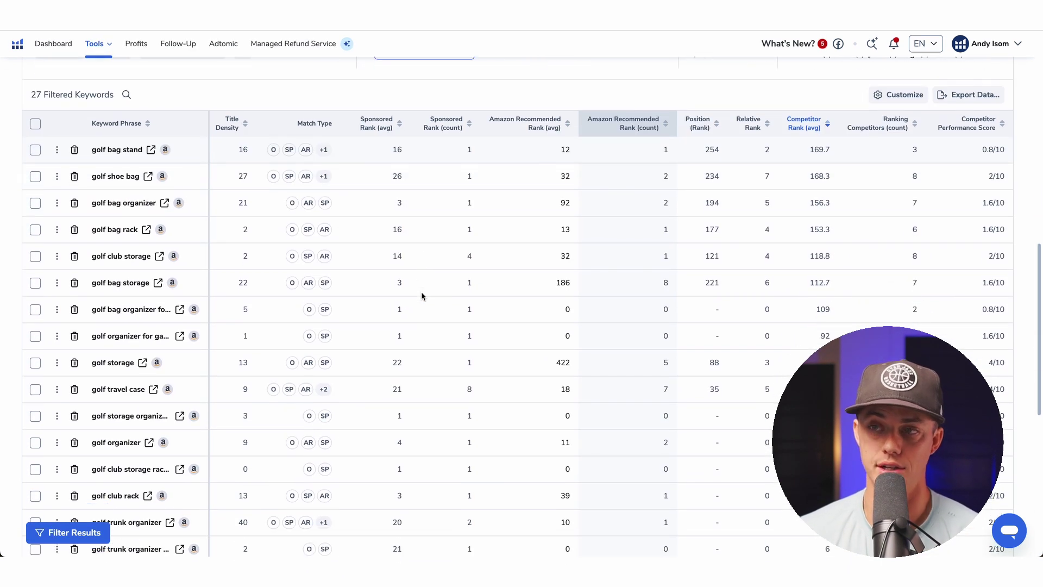
{"action": "scroll", "coordinate": [422, 296], "scroll_direction": "down", "scroll_amount": 1}
{"action": "scroll", "coordinate": [435, 271], "scroll_direction": "left", "scroll_amount": 10}
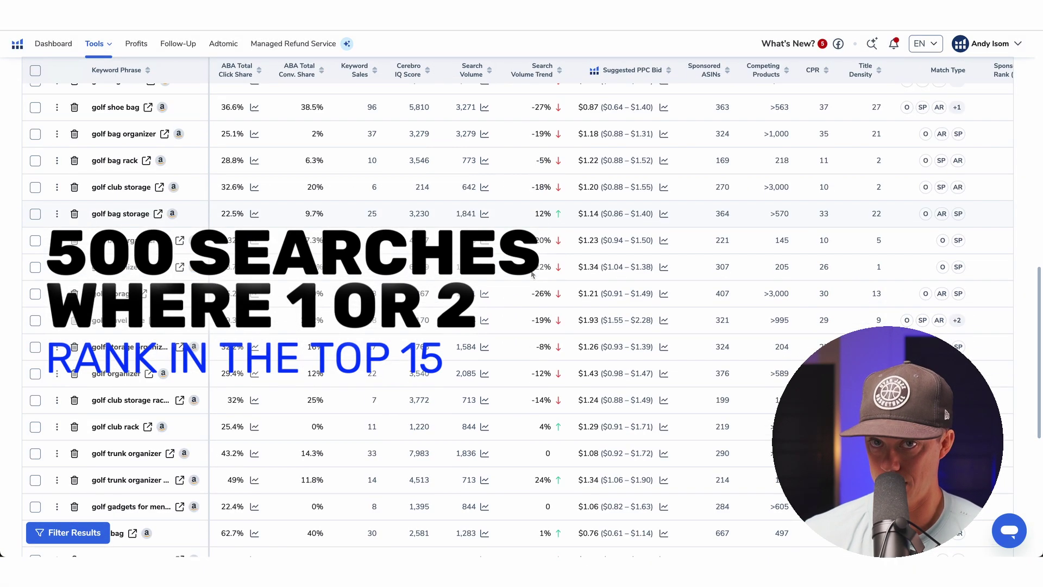
{"action": "scroll", "coordinate": [532, 274], "scroll_direction": "down", "scroll_amount": 4}
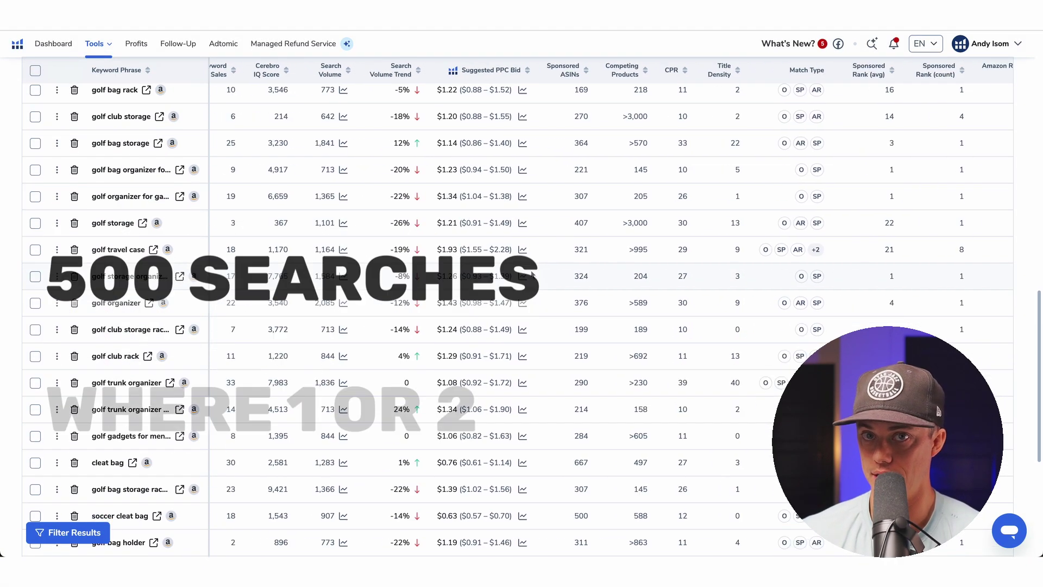
{"action": "scroll", "coordinate": [531, 274], "scroll_direction": "right", "scroll_amount": 10}
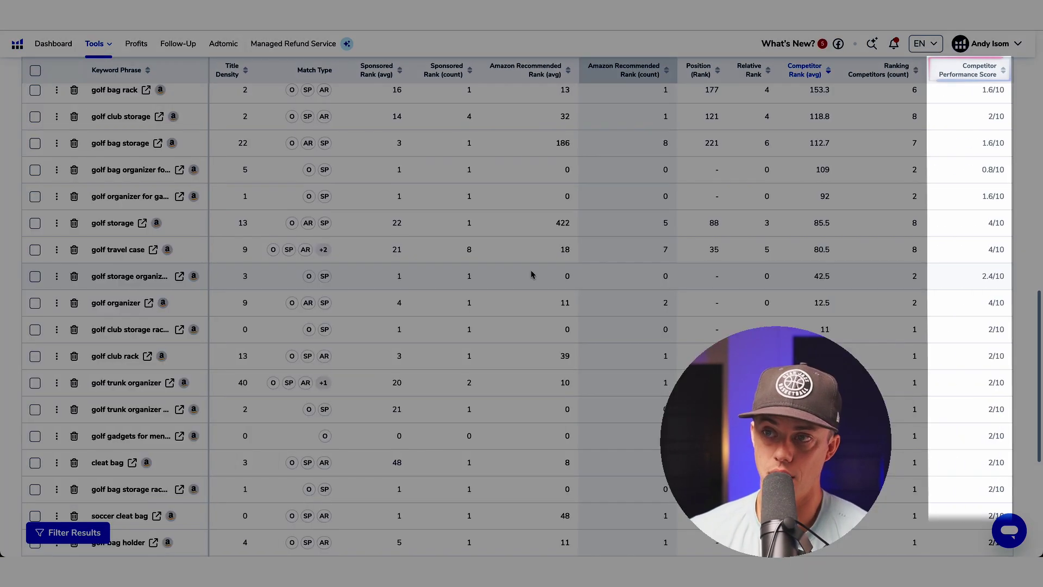
{"action": "scroll", "coordinate": [531, 274], "scroll_direction": "up", "scroll_amount": 4}
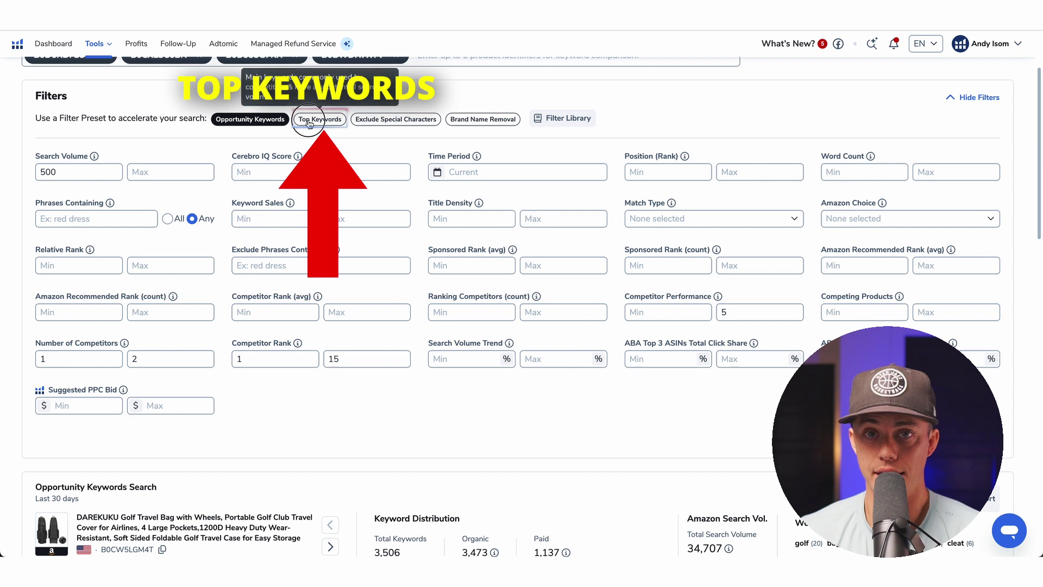
Apply the Top Keywords preset (volume 500+, rank 1–40, 6 competitors) and review the 11 results
{"action": "left_click", "coordinate": [308, 120]}
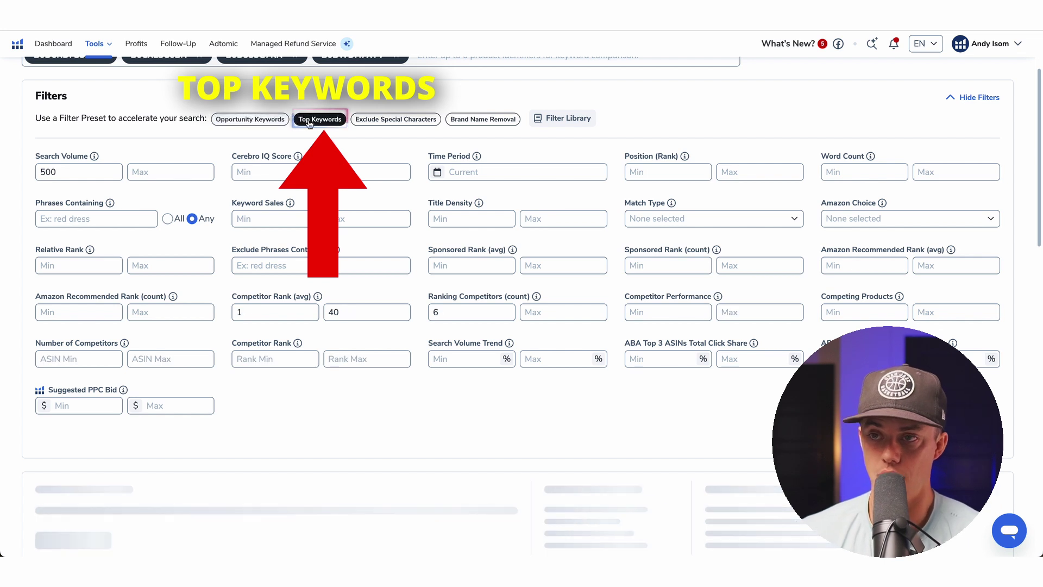
{"action": "scroll", "coordinate": [483, 364], "scroll_direction": "down", "scroll_amount": 1}
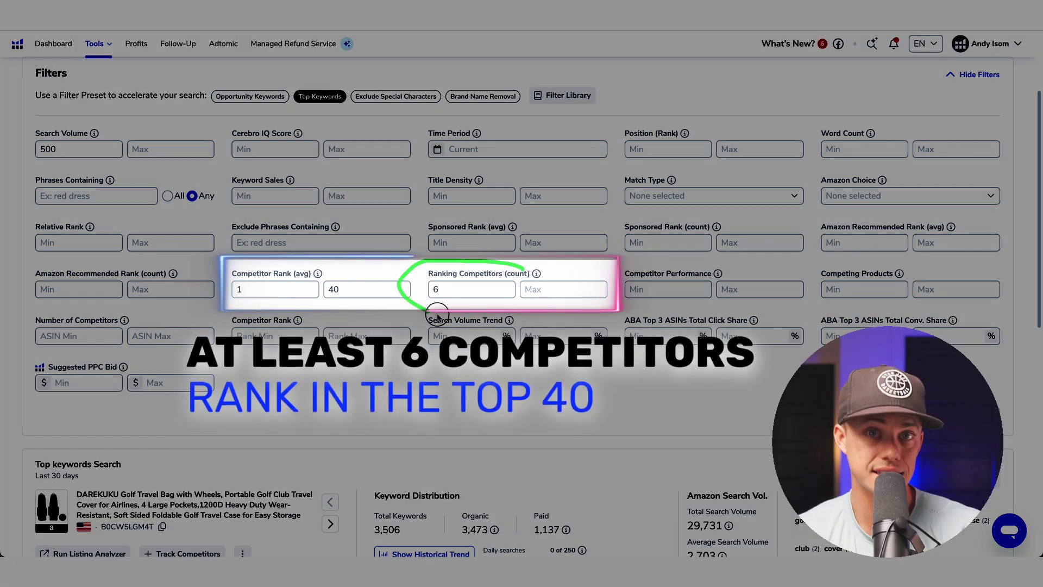
{"action": "scroll", "coordinate": [559, 308], "scroll_direction": "down", "scroll_amount": 9}
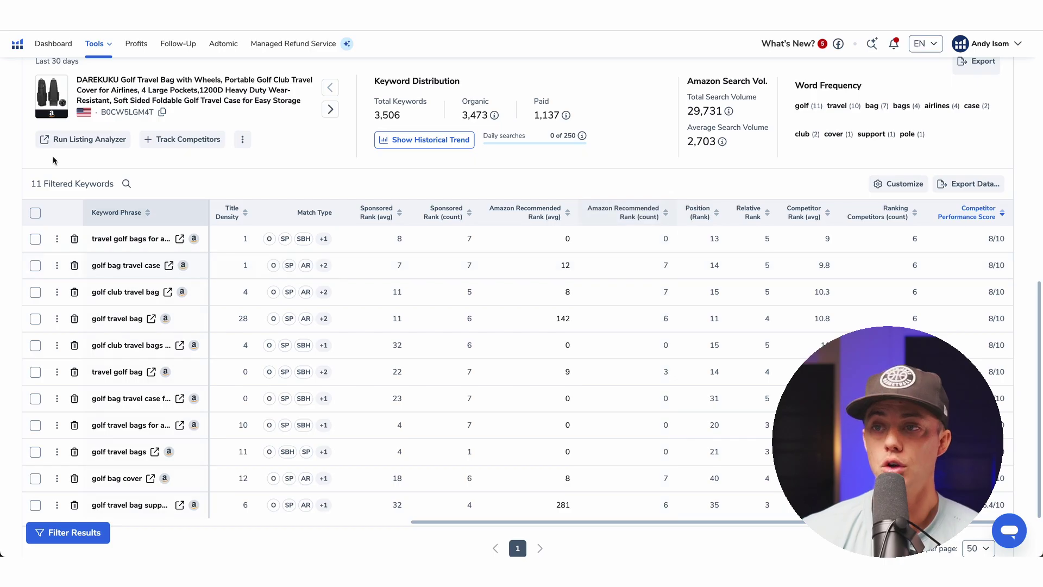
{"action": "mouse_move", "coordinate": [56, 112]}
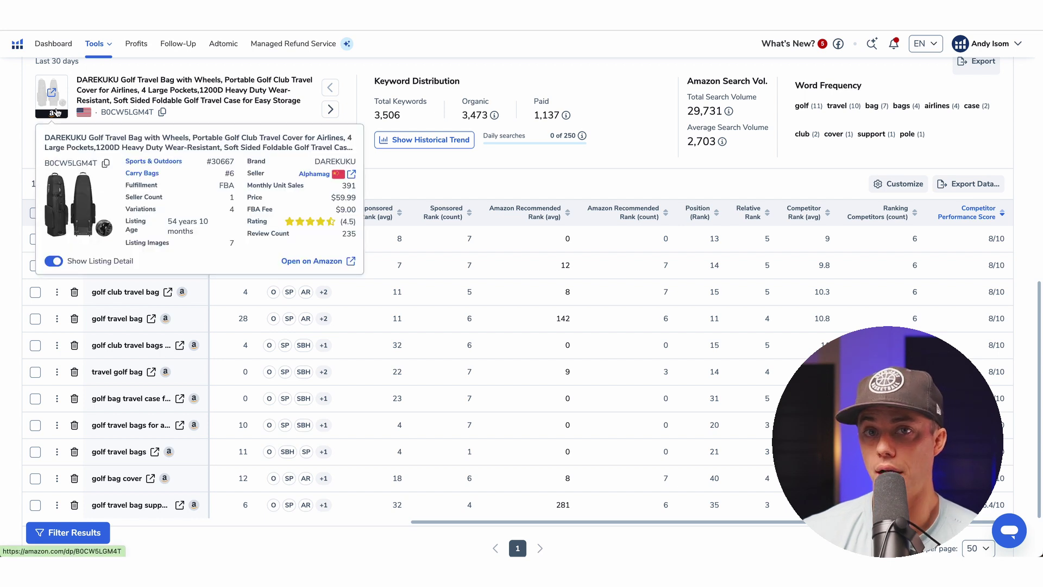
{"action": "scroll", "coordinate": [387, 186], "scroll_direction": "up", "scroll_amount": 8}
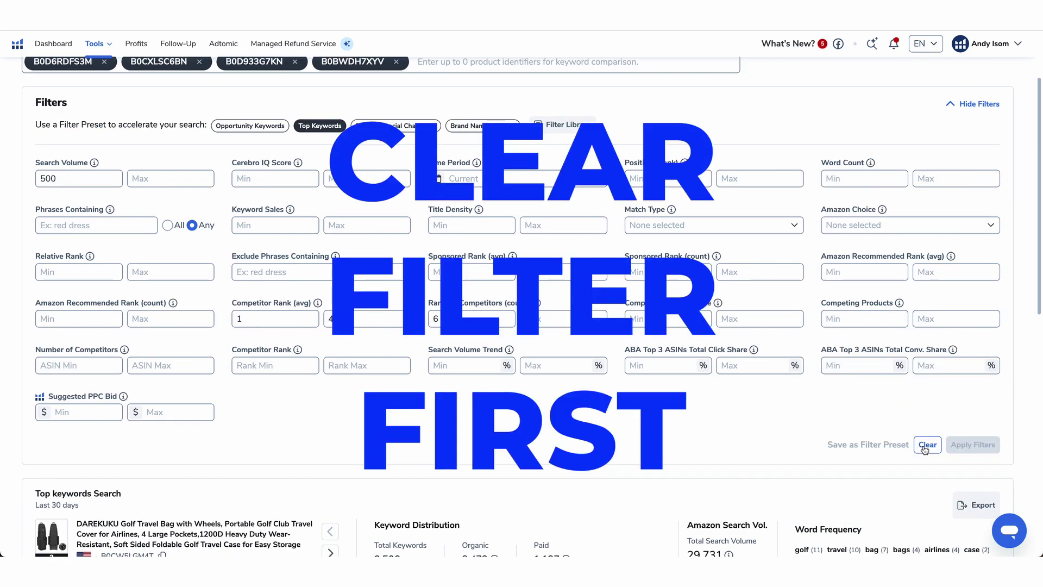
Clear the old filters and filter to phrases containing 'travel bag' with a minimum search volume
{"action": "left_click", "coordinate": [928, 443]}
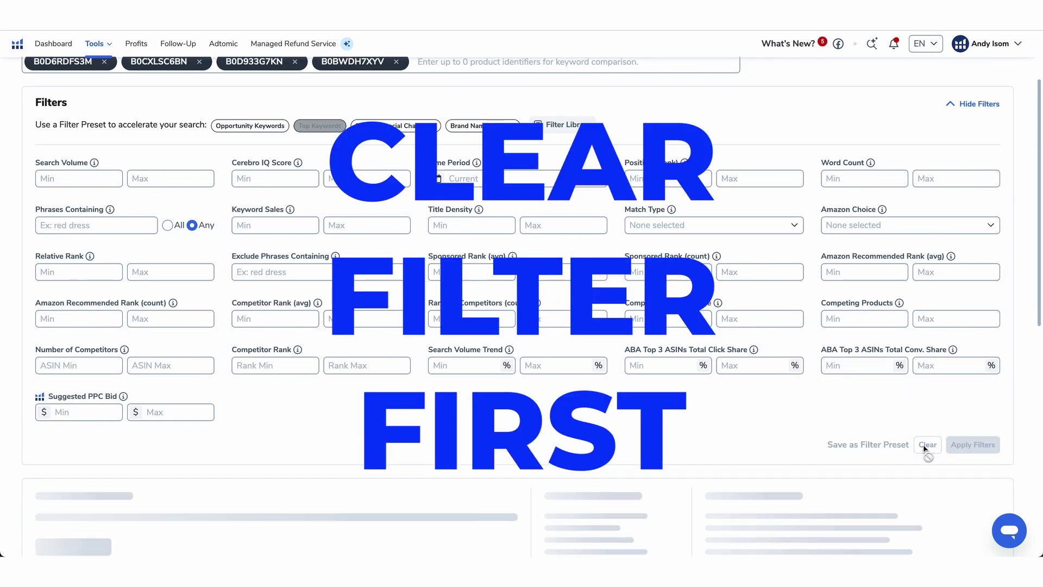
{"action": "left_click", "coordinate": [101, 227]}
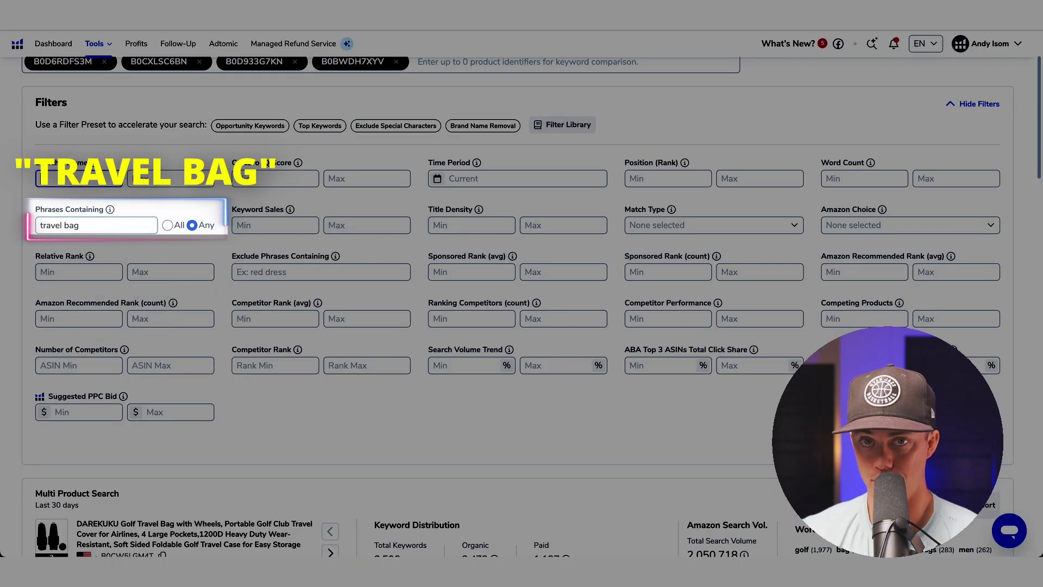
{"action": "left_click", "coordinate": [64, 180]}
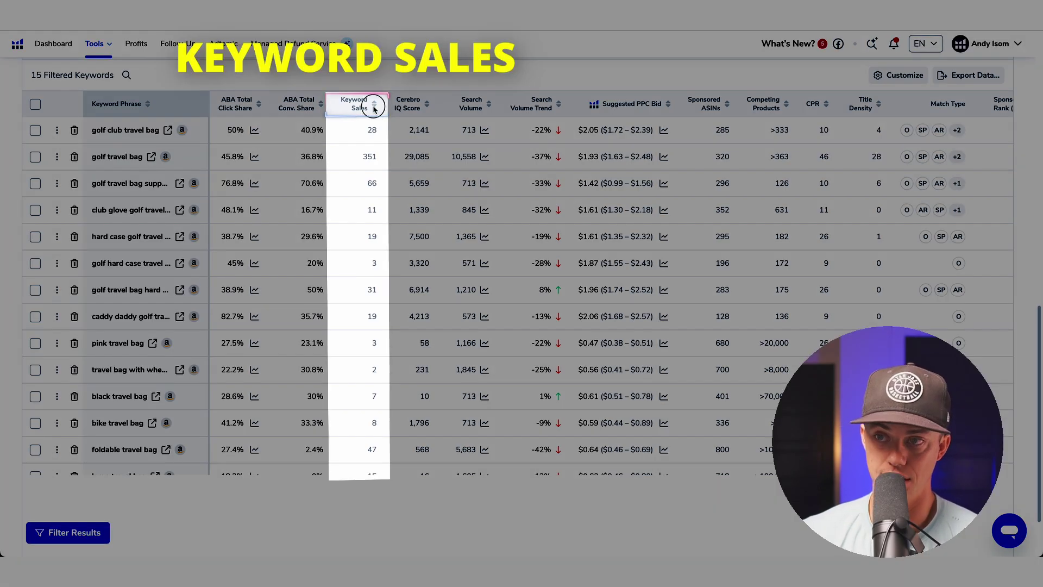
Sort the 15 keywords by Keyword Sales, highest first, putting 'travel bag' (594) on top
{"action": "left_click", "coordinate": [374, 107]}
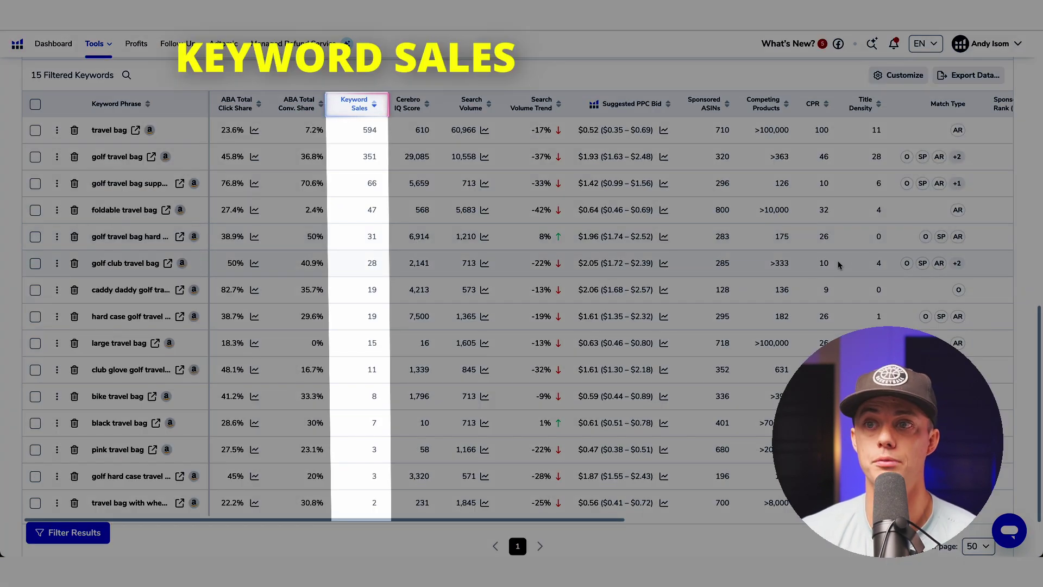
{"action": "scroll", "coordinate": [827, 259], "scroll_direction": "right", "scroll_amount": 5}
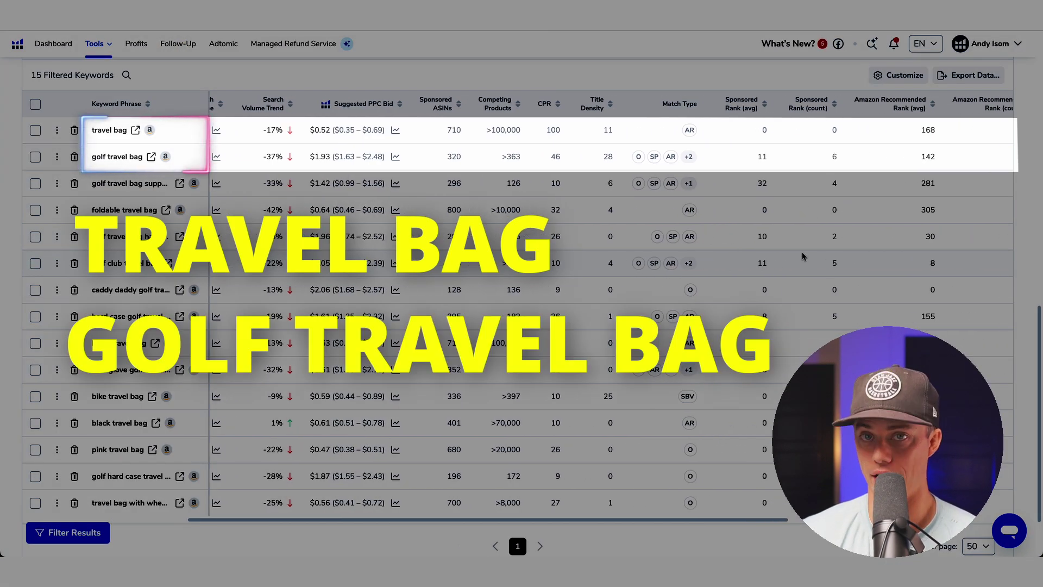